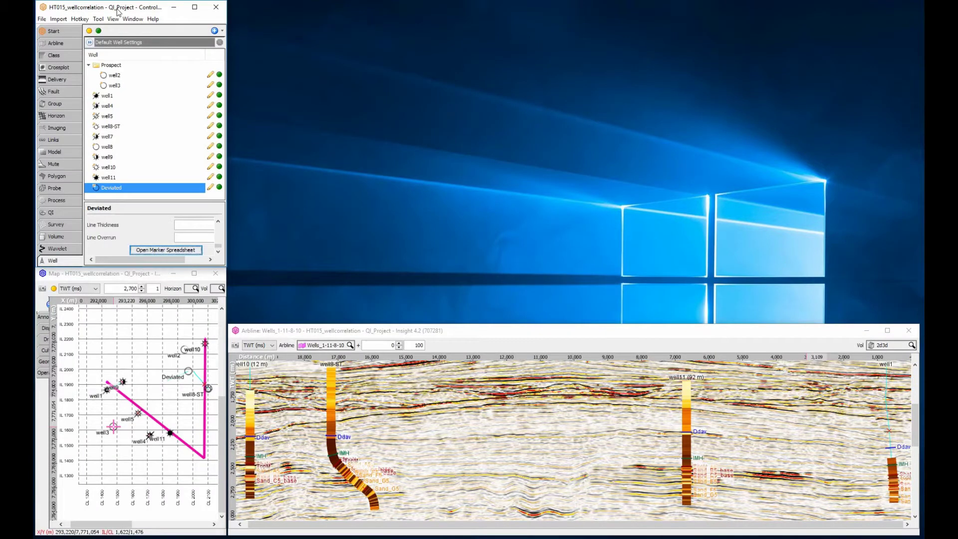
Create a new Well Correlation view showing well2, well3 and well1 with their logs and markers.
left_click(112, 19)
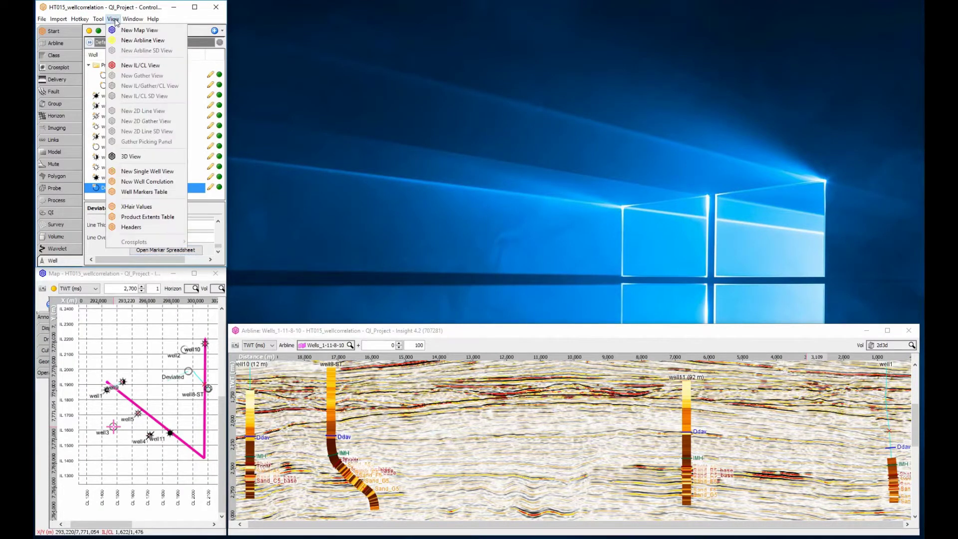
left_click(163, 182)
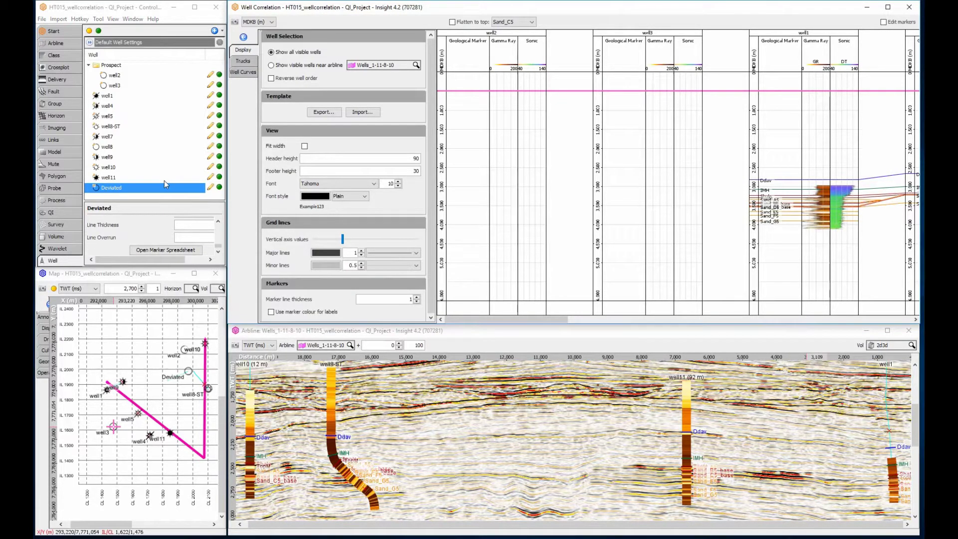
Page through the remaining wells, then enable Fit width so well2 through Deviated all fit.
left_click(863, 320)
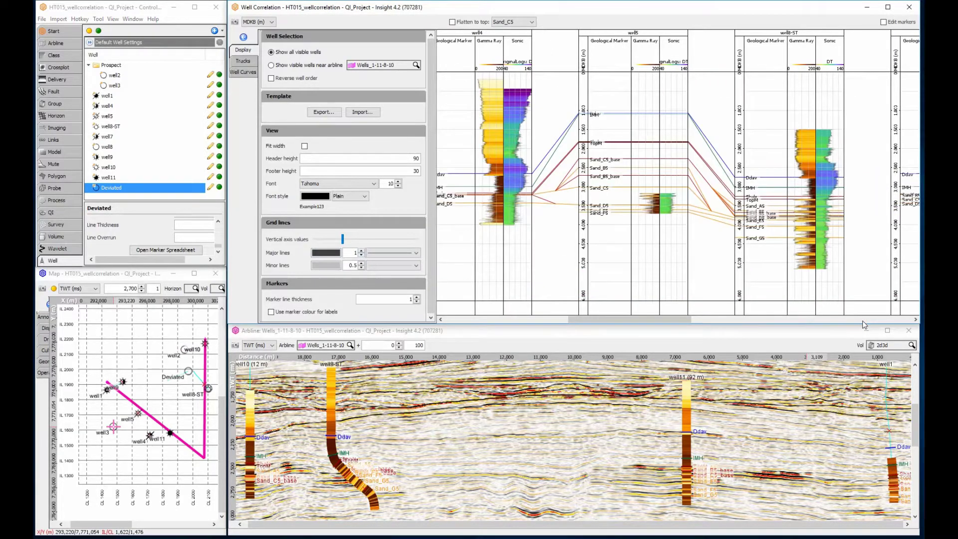
left_click(863, 320)
left_click(863, 320)
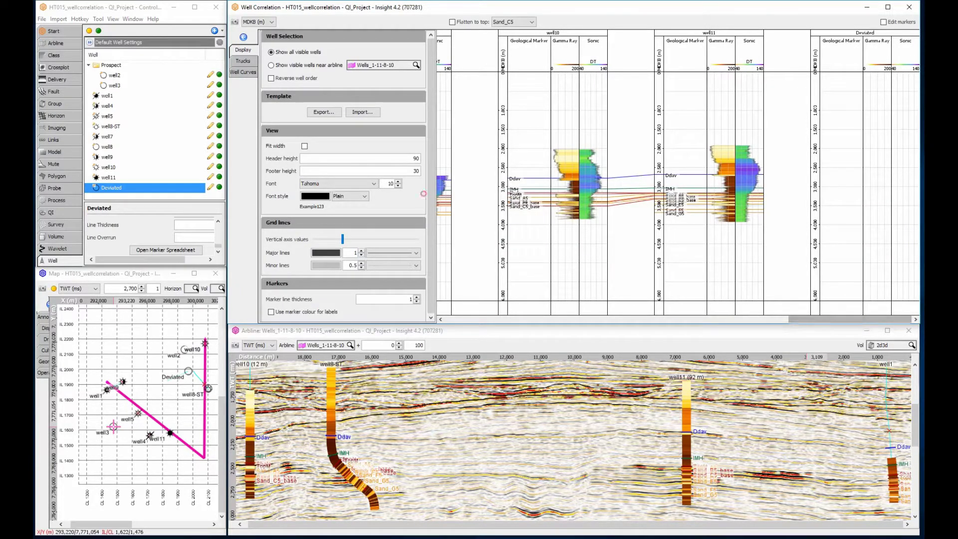
left_click(304, 147)
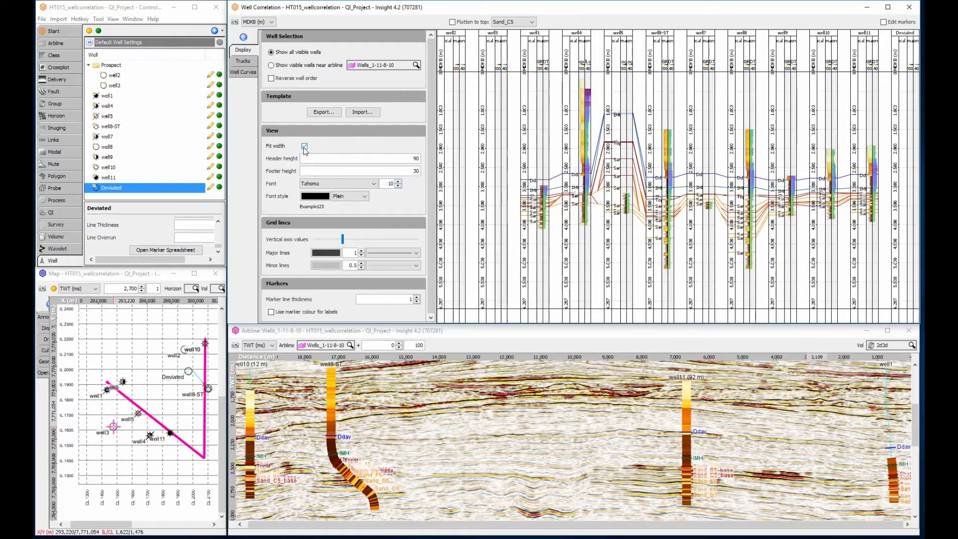
Hide well2, well3, well8-ST, well7 and Deviated from the correlation.
left_click(220, 75)
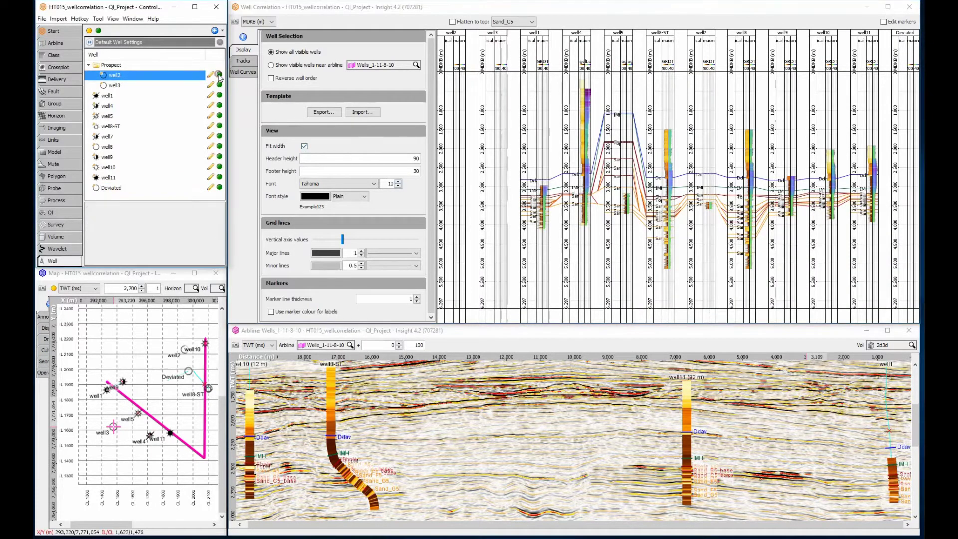
left_click(220, 86)
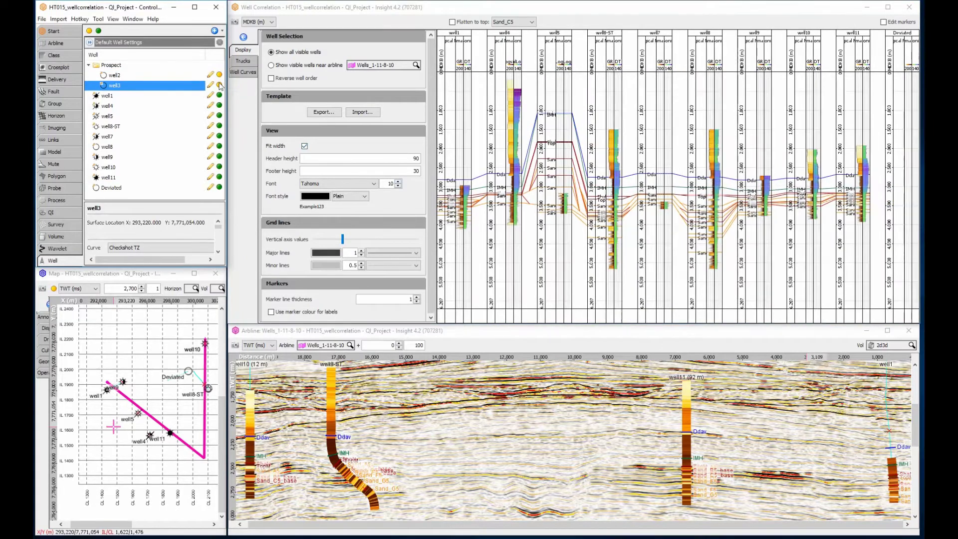
left_click(220, 125)
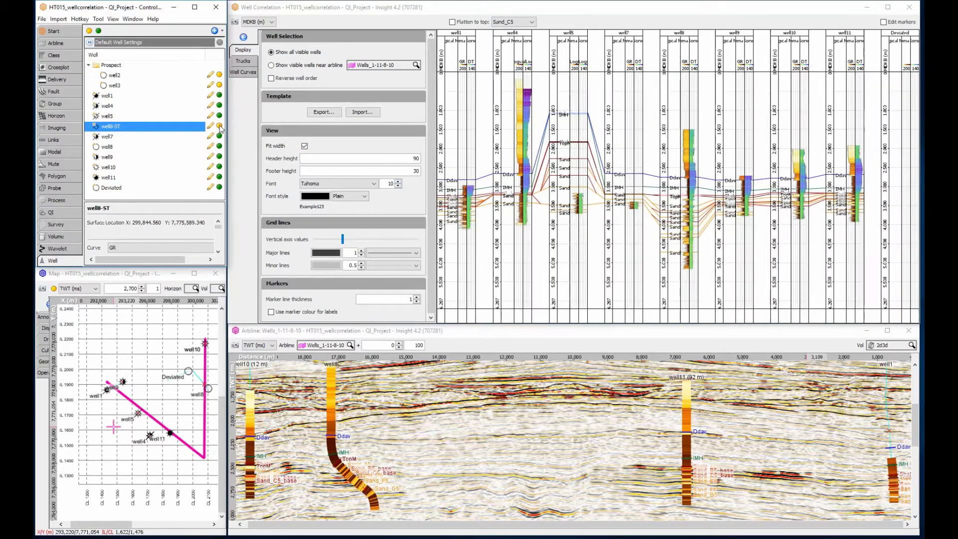
left_click(220, 136)
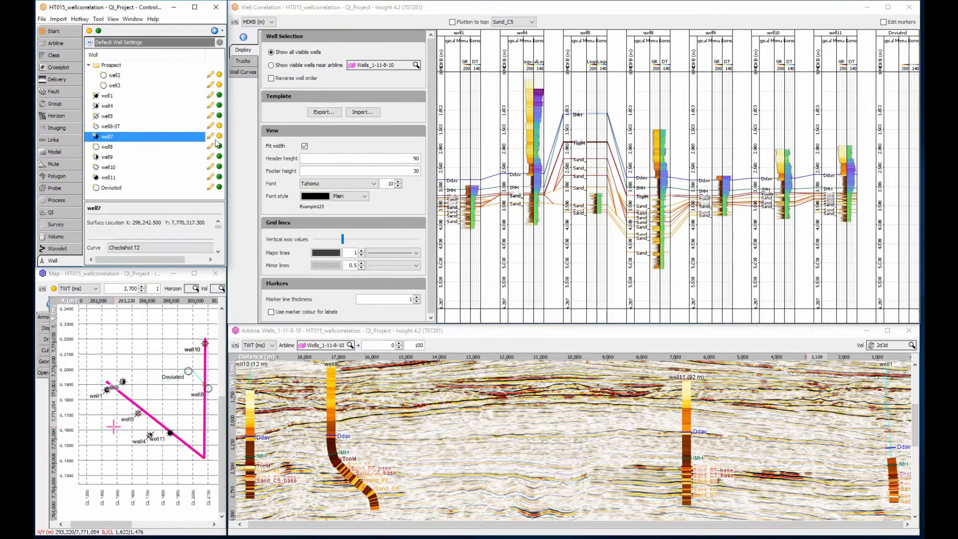
left_click(220, 188)
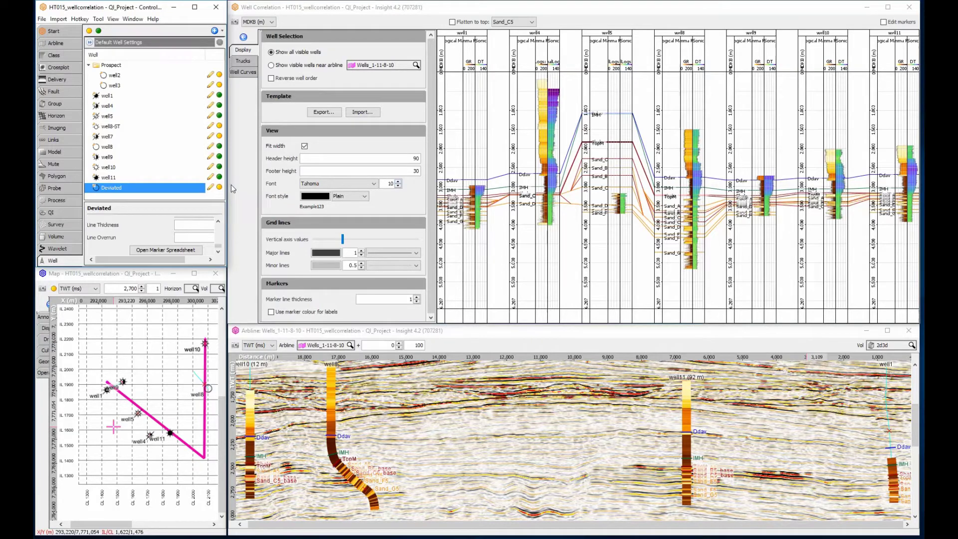
Show only visible wells near the arbline and reverse their order to well10, well8, well11, well1.
left_click(272, 65)
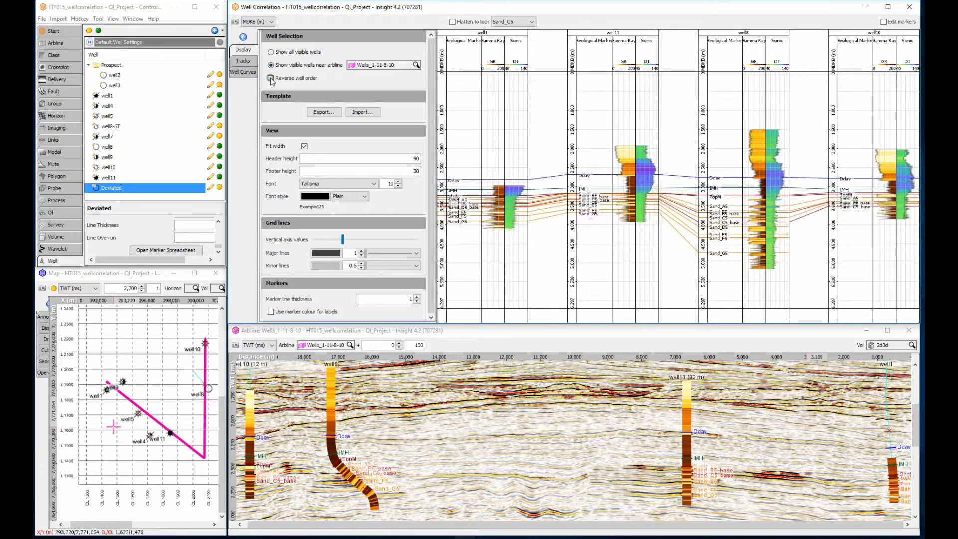
left_click(270, 78)
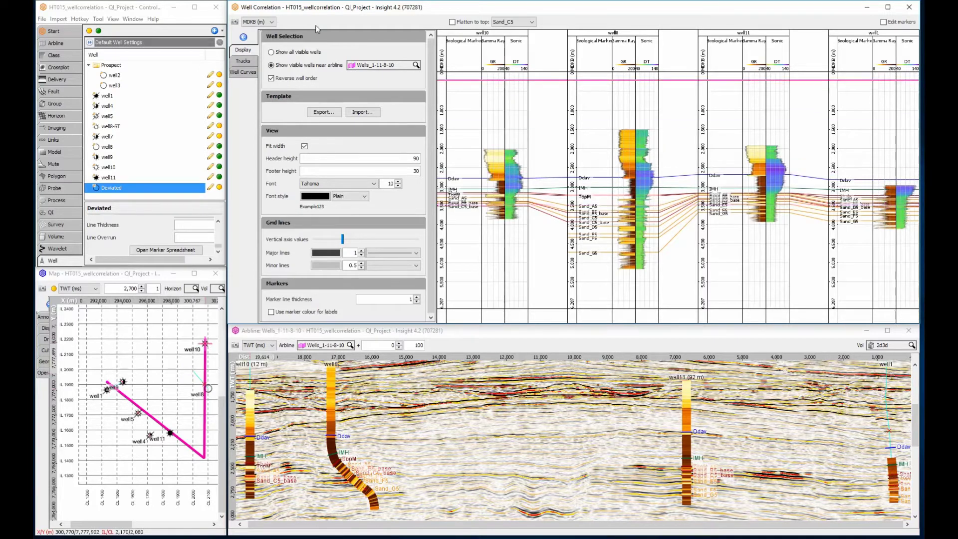
left_click(258, 22)
Try the TWT (ms) domain and zoom in, then switch the vertical axis to TVDSS (m).
left_click(253, 39)
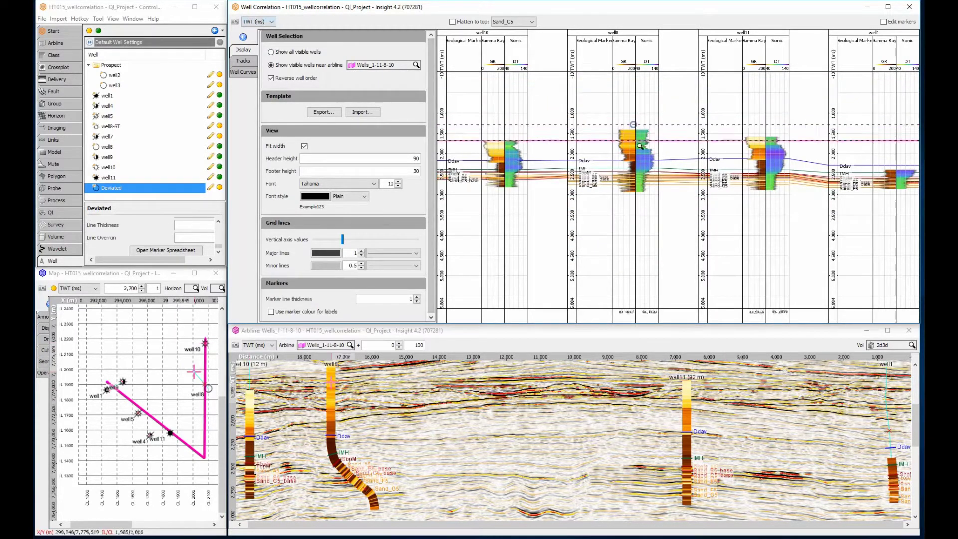
left_click(646, 194)
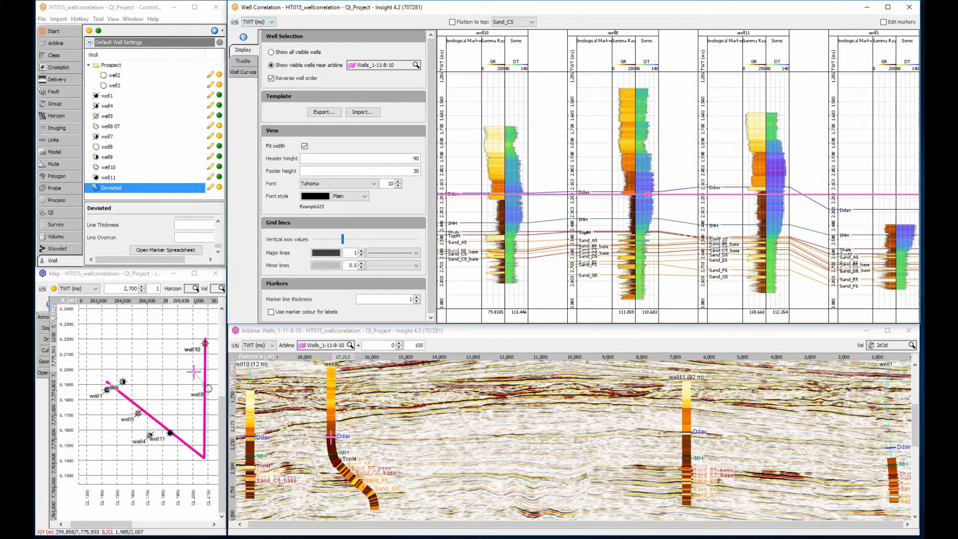
left_click(257, 21)
left_click(253, 46)
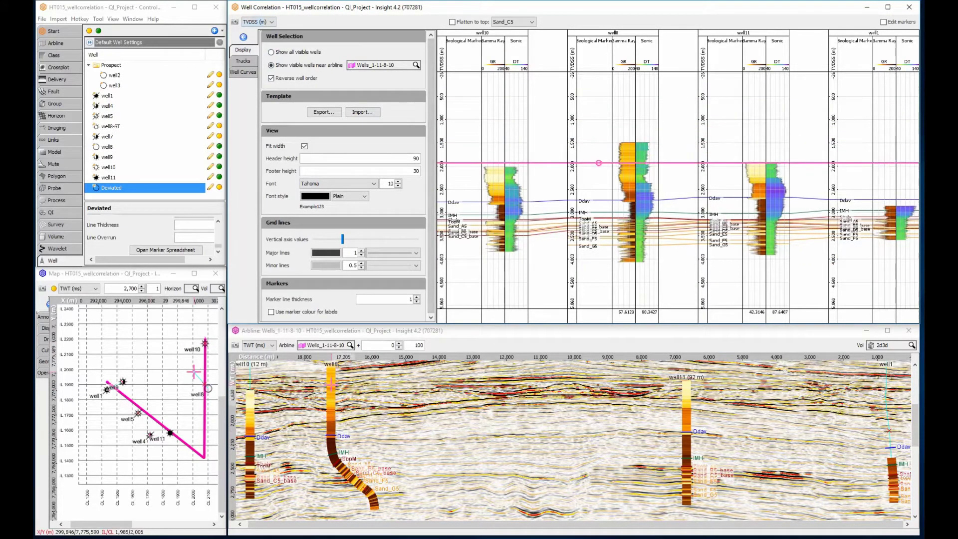
right_click(598, 163)
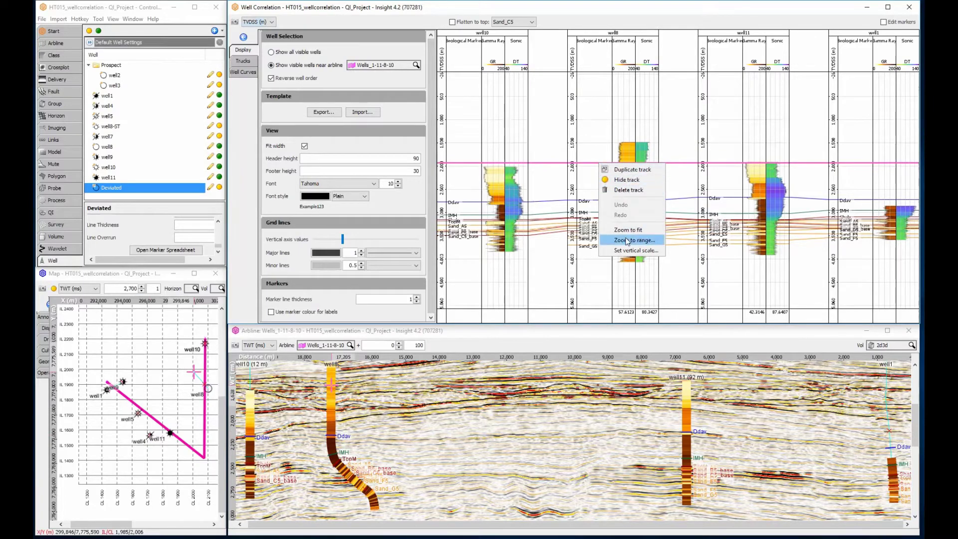
Zoom the tracks to a 2500–4000 m TVDSS range and maximize the Well Correlation window.
left_click(627, 241)
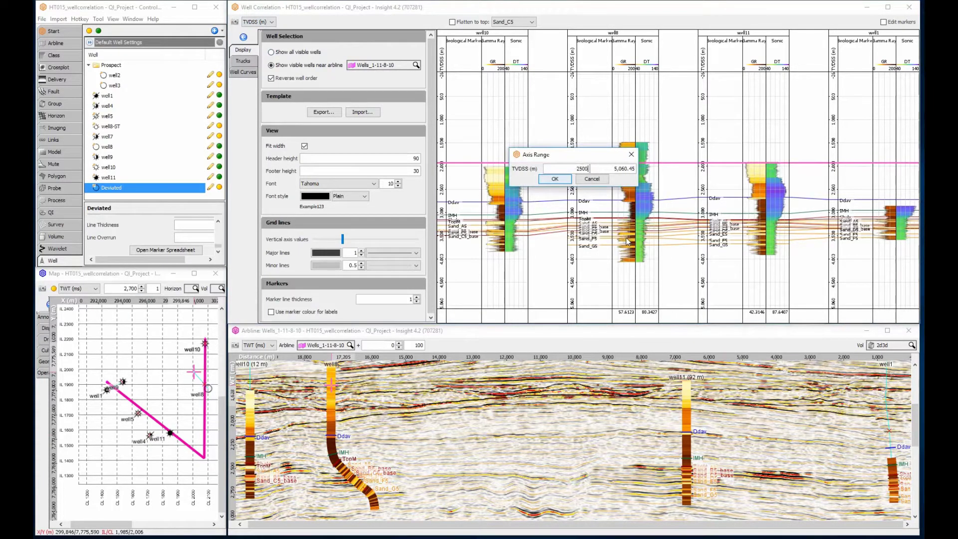
type("4000")
key("Return")
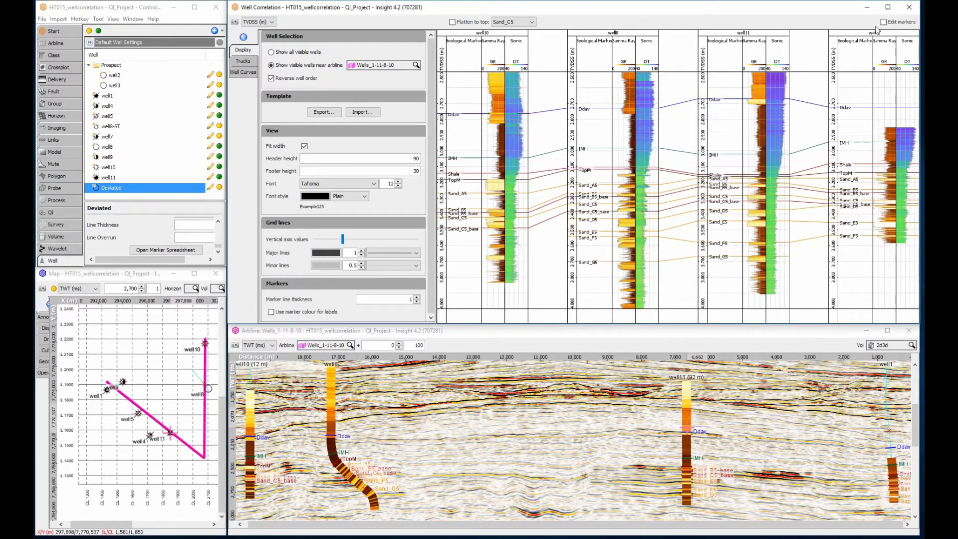
left_click(888, 7)
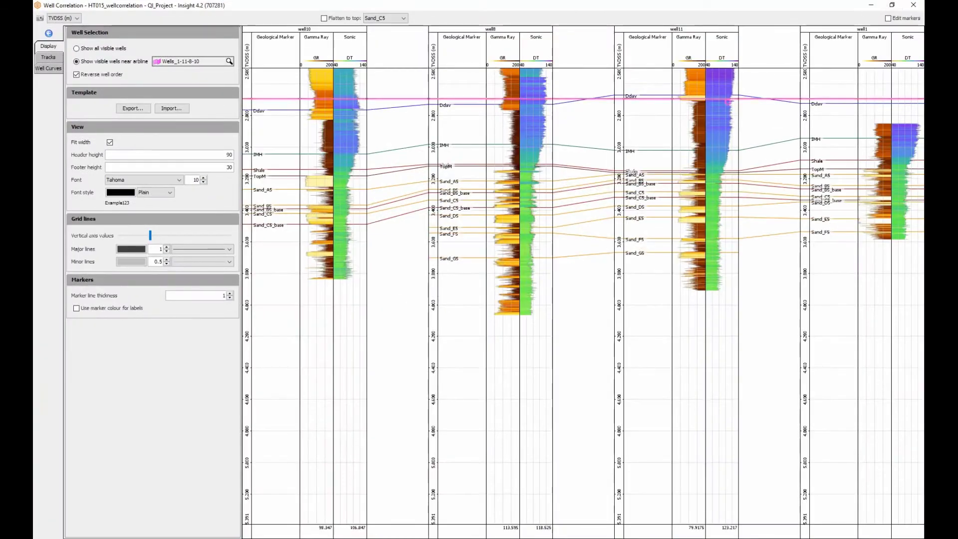
Import the HT_wellcorrelation_seismic_TVDSS.duwt well display template.
left_click(172, 109)
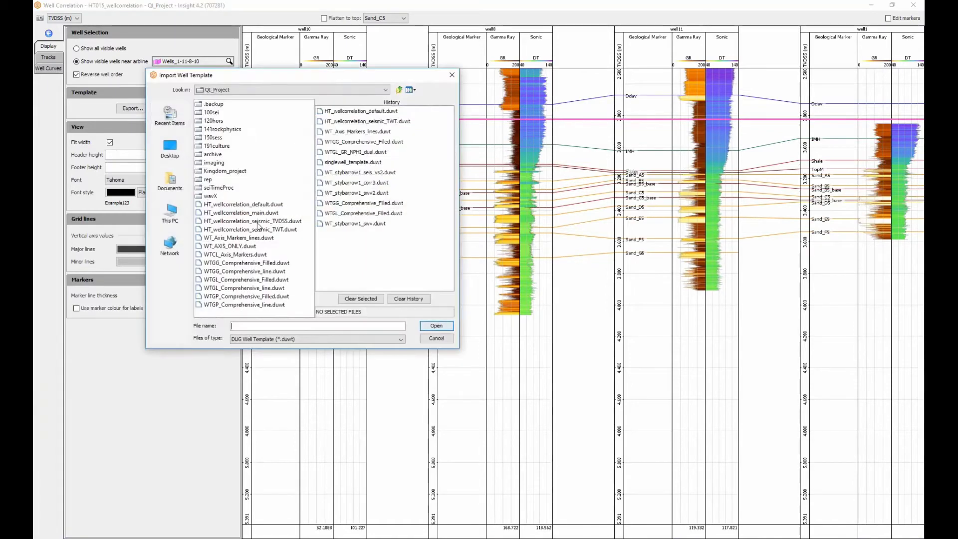
left_click(256, 221)
left_click(436, 326)
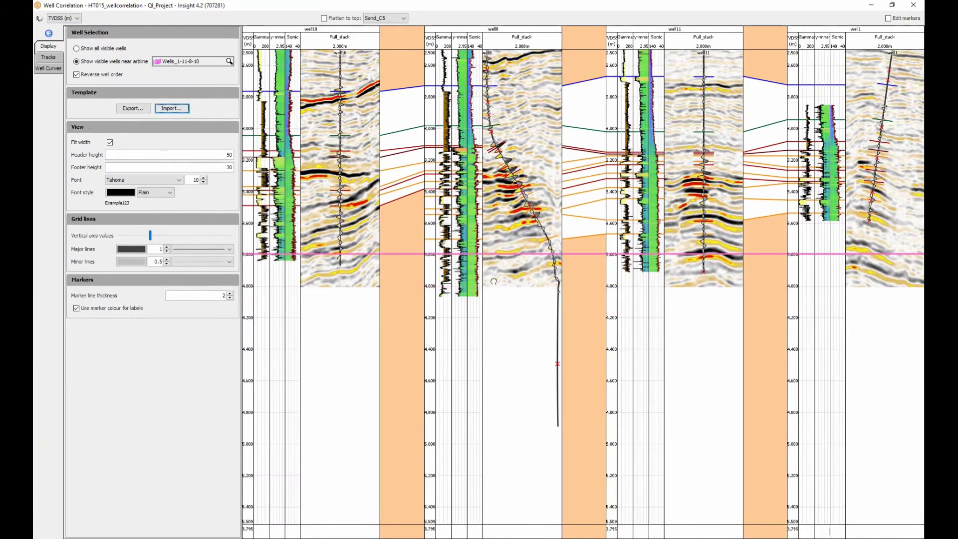
scroll(497, 299, "up", 5)
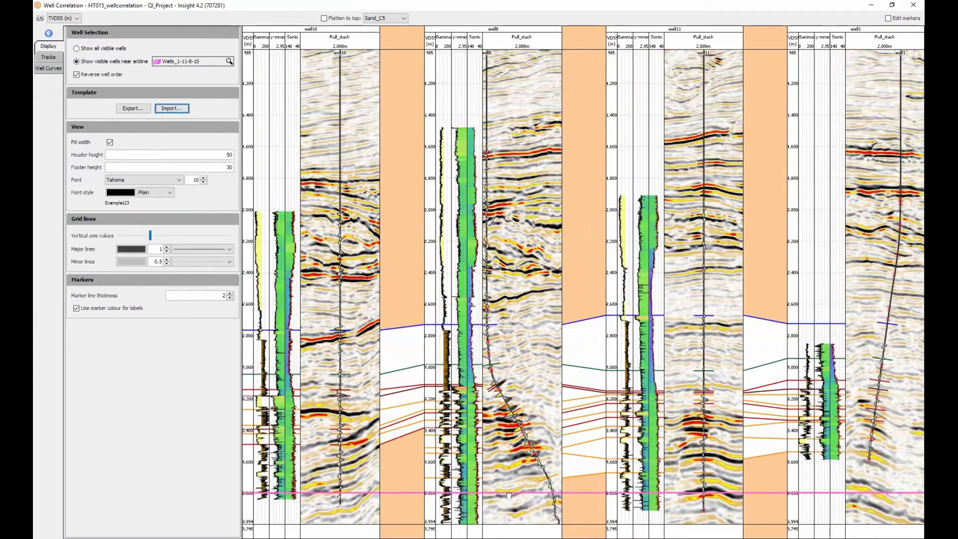
scroll(509, 496, "up", 1)
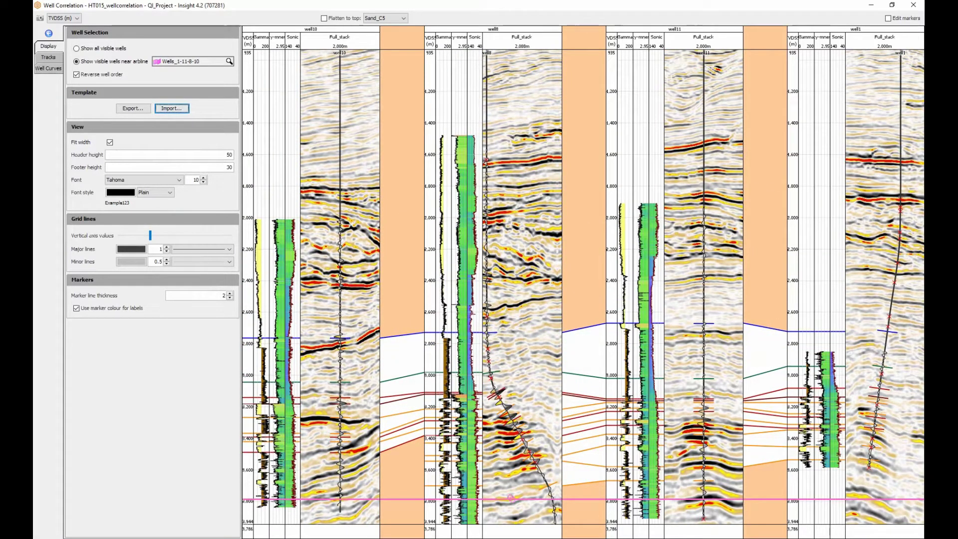
Import the HT_wellcorrelation_main.duwt template instead.
left_click(183, 109)
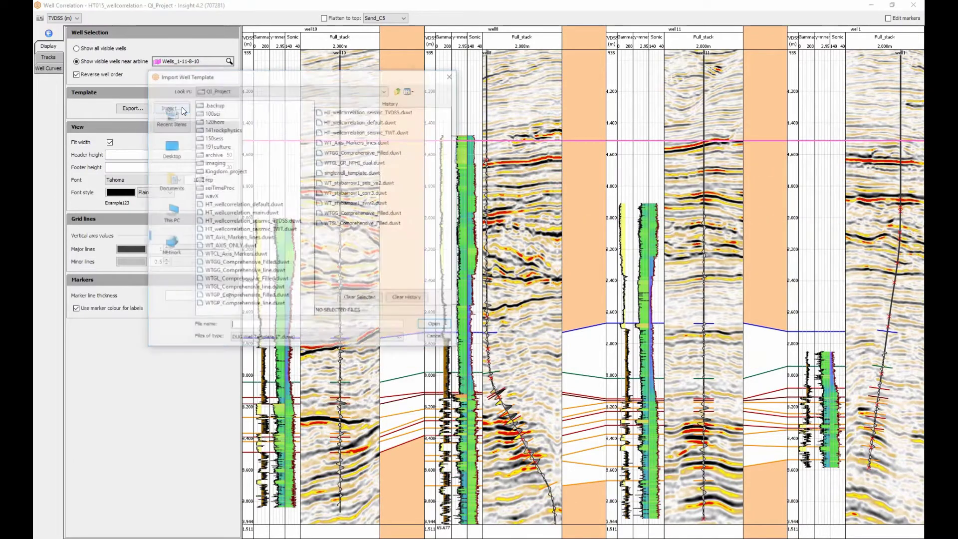
left_click(270, 212)
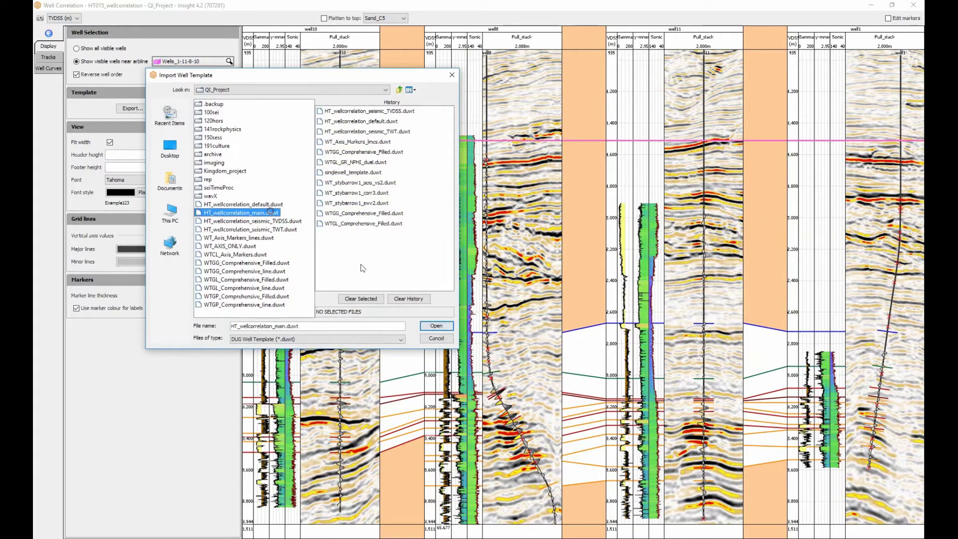
left_click(425, 325)
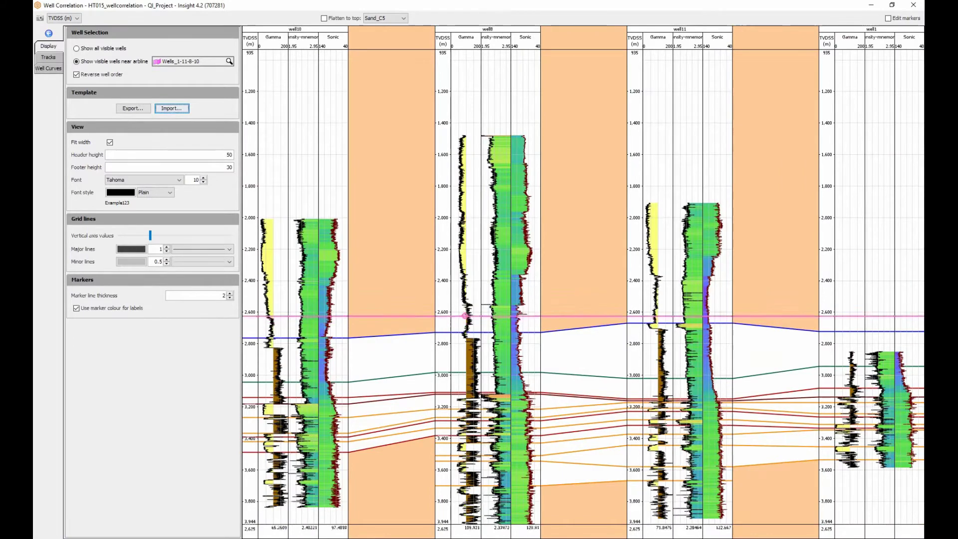
Set the tracks' vertical scale to 1 cm per 20 m.
right_click(464, 317)
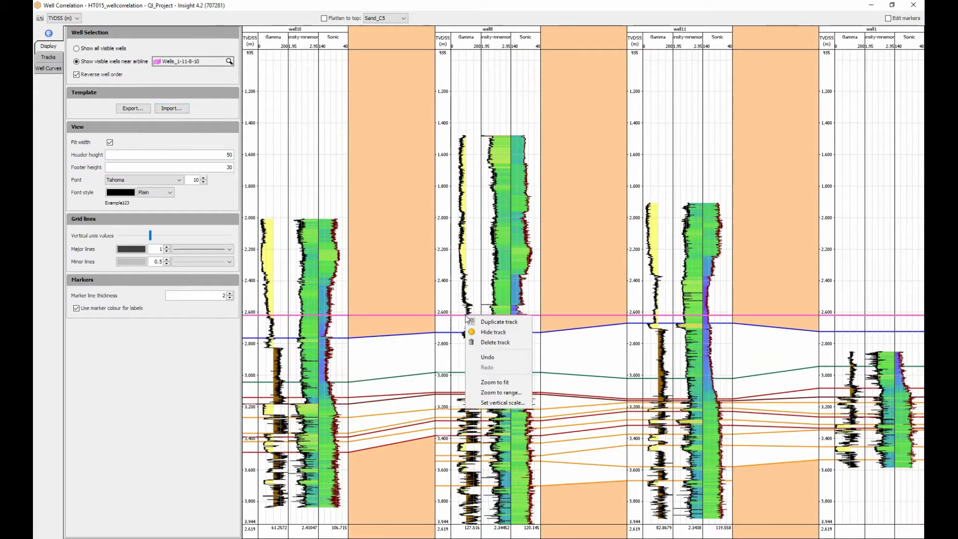
left_click(492, 402)
type("20")
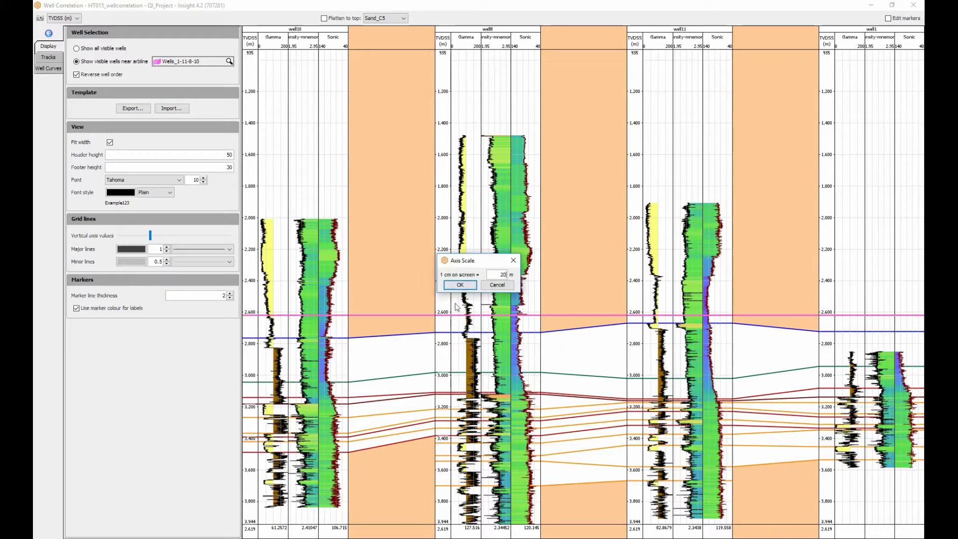
left_click(460, 284)
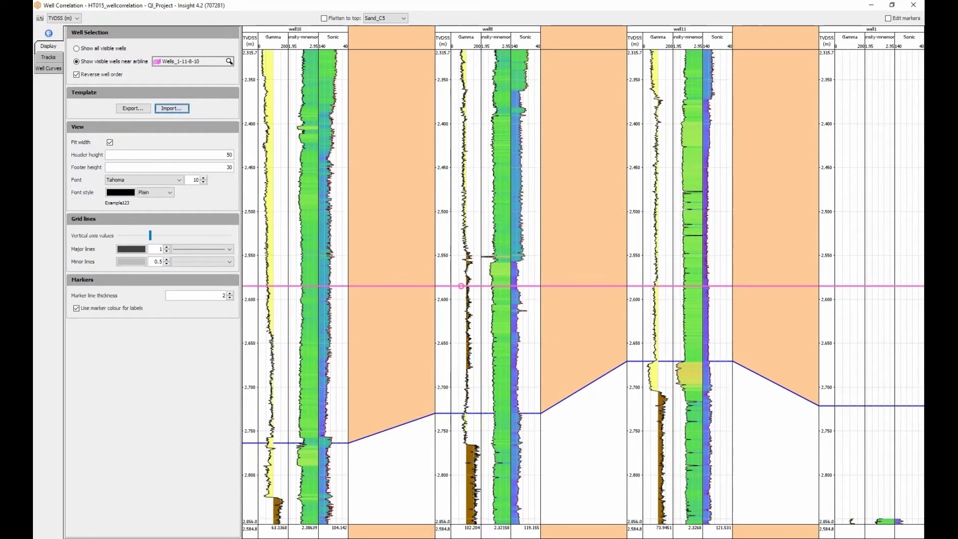
Scroll down to the deeper interval, around 3,113–3,653 m TVDSS.
scroll(461, 285, "down", 10)
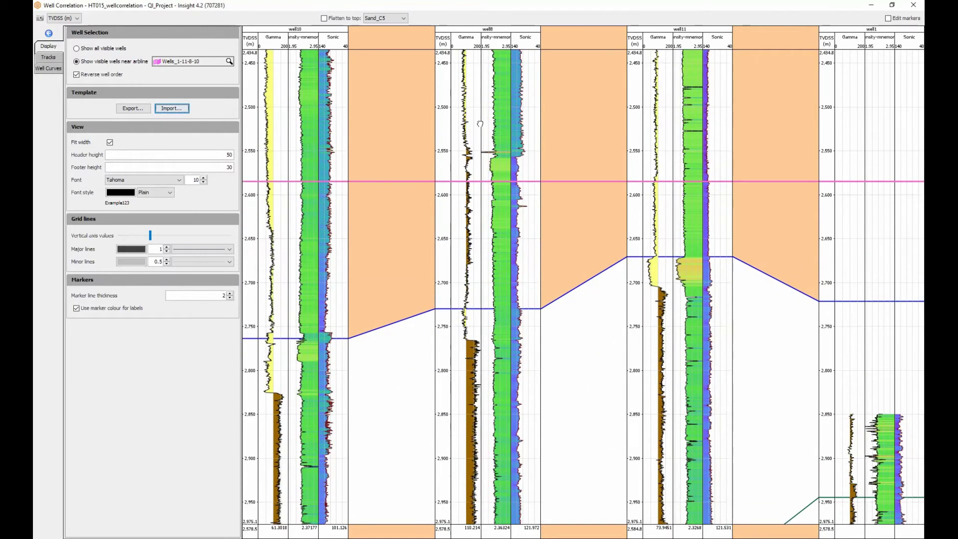
scroll(542, 366, "down", 11)
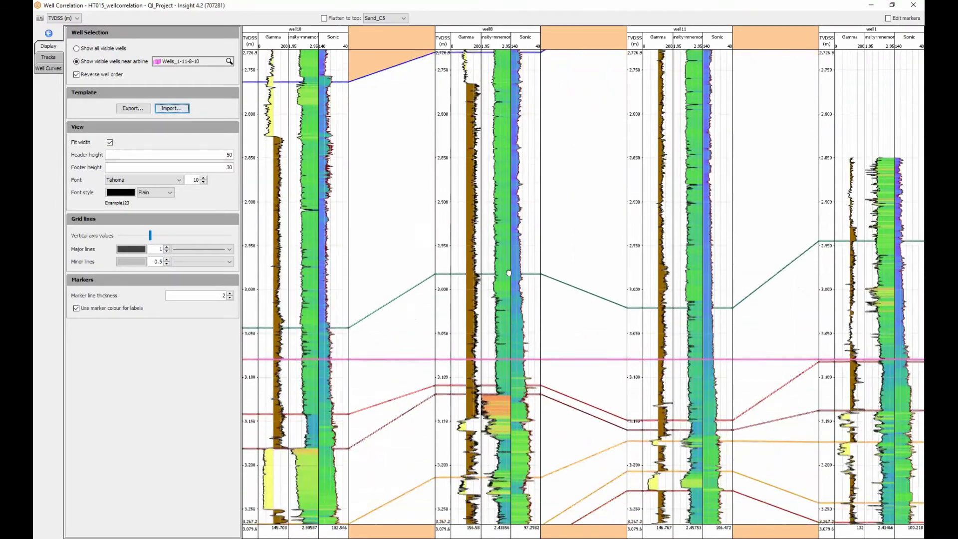
scroll(515, 225, "down", 4)
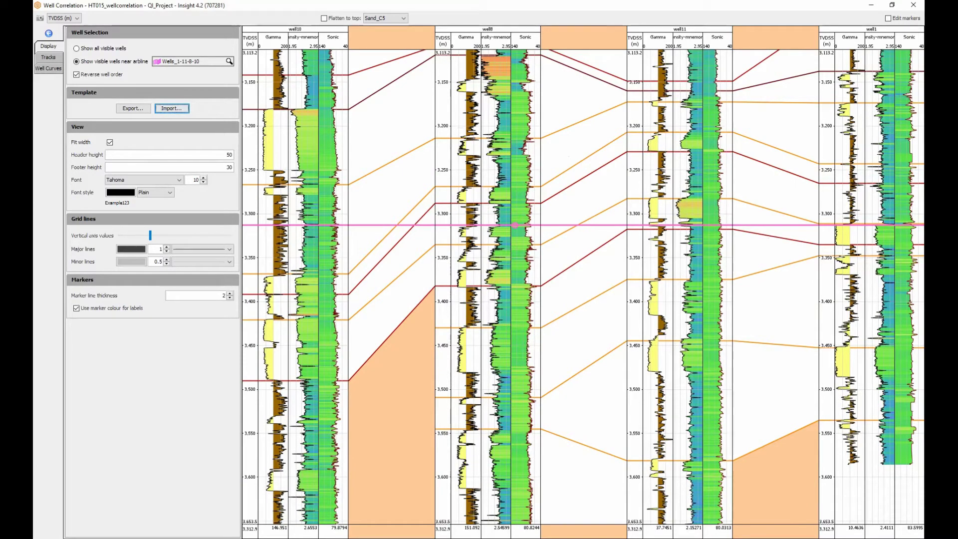
Flatten the correlation on the Sand_A5 marker top.
left_click(324, 19)
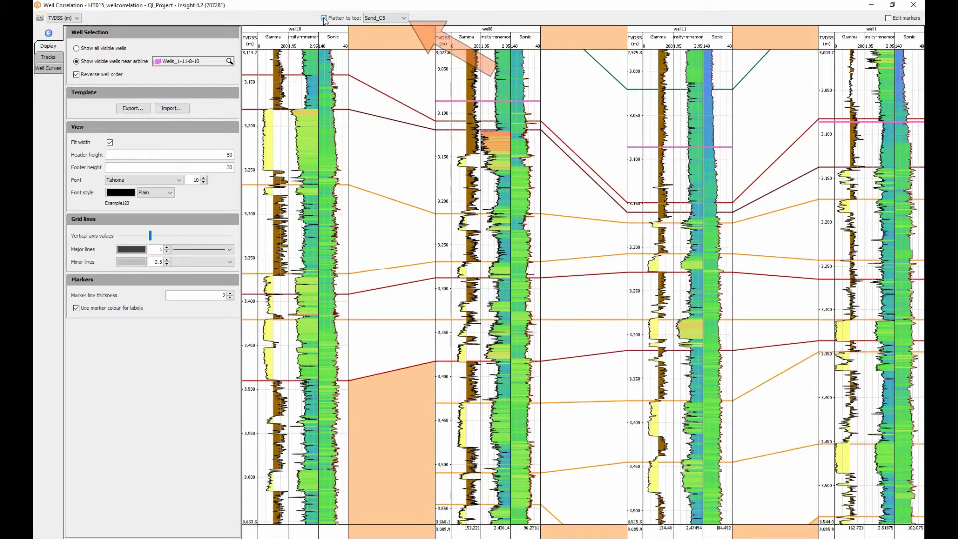
left_click(379, 18)
left_click(378, 43)
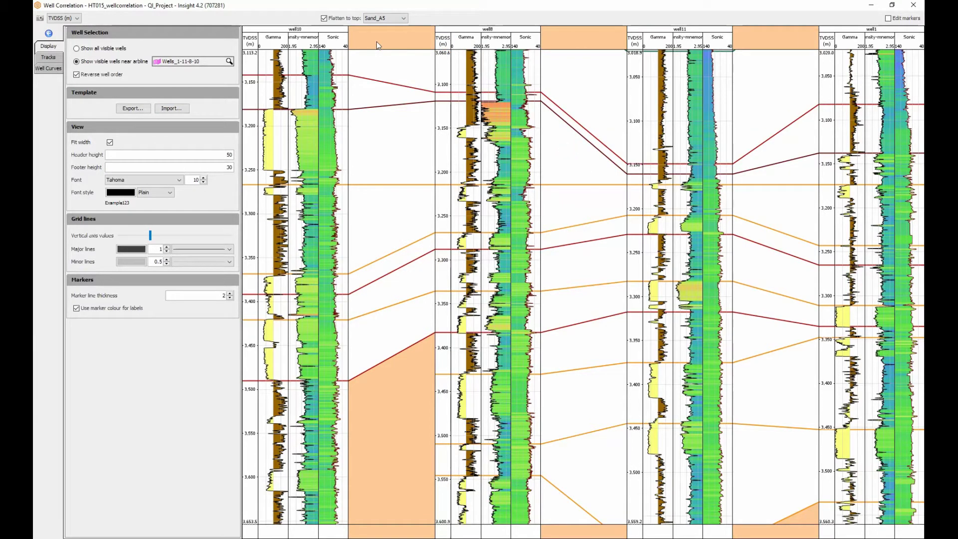
Turn on marker editing and add Top-10 and Top-11 markers in well10.
left_click(888, 19)
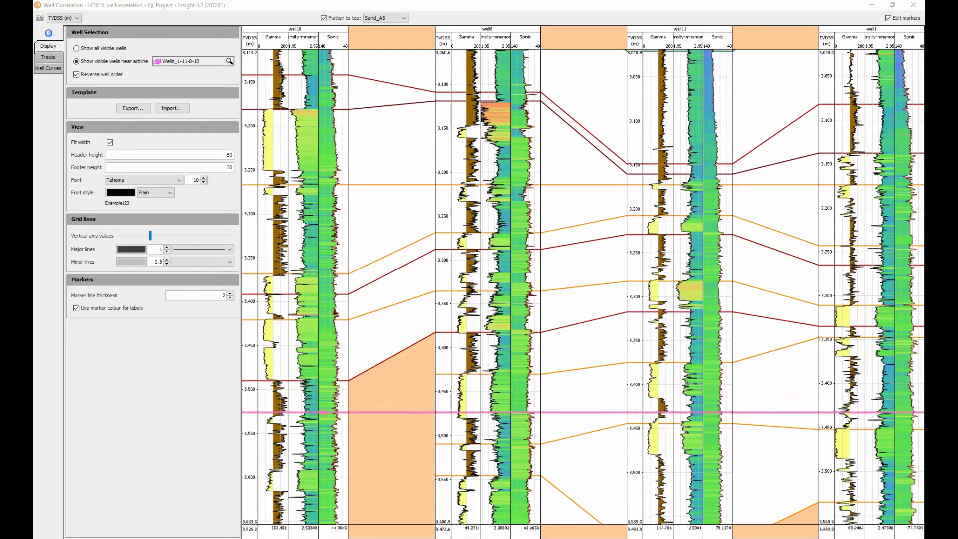
right_click(320, 414)
left_click(345, 421)
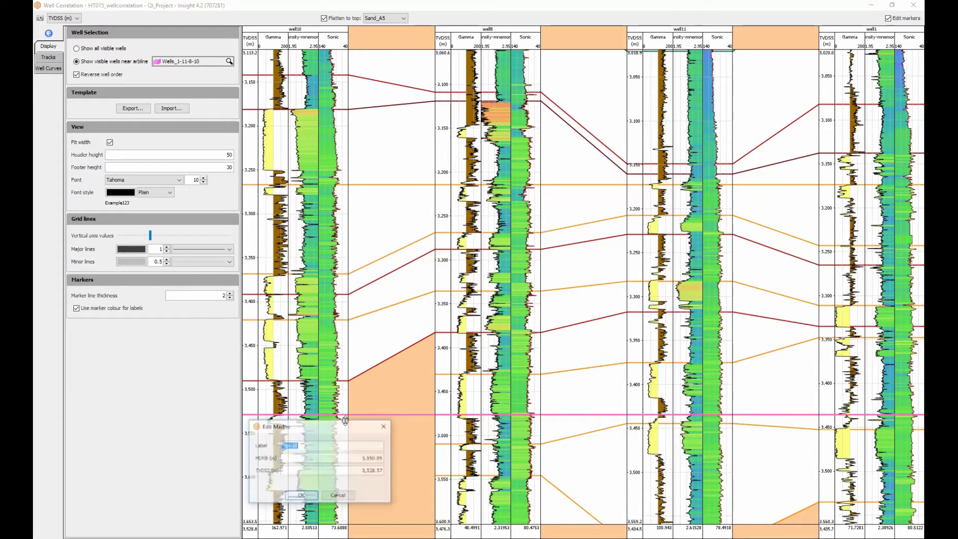
left_click(301, 495)
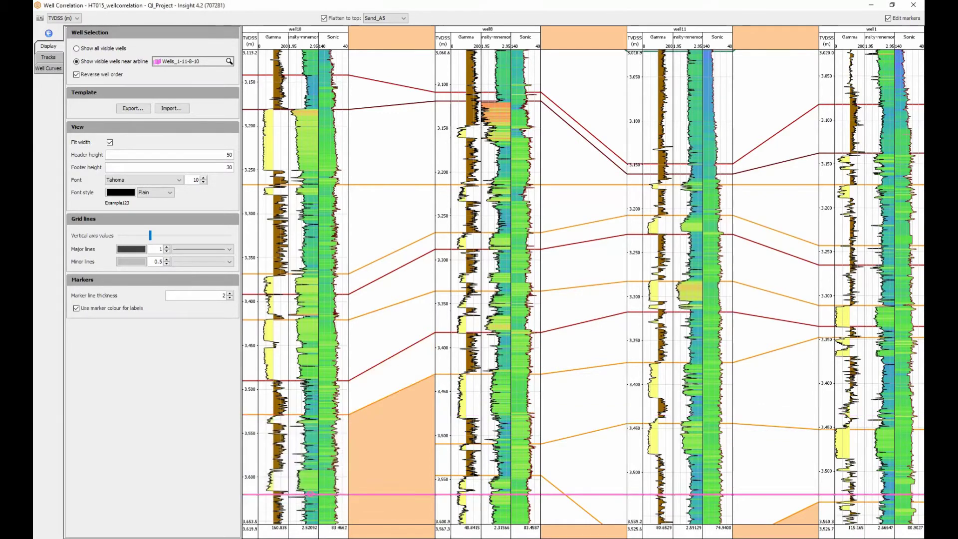
right_click(290, 469)
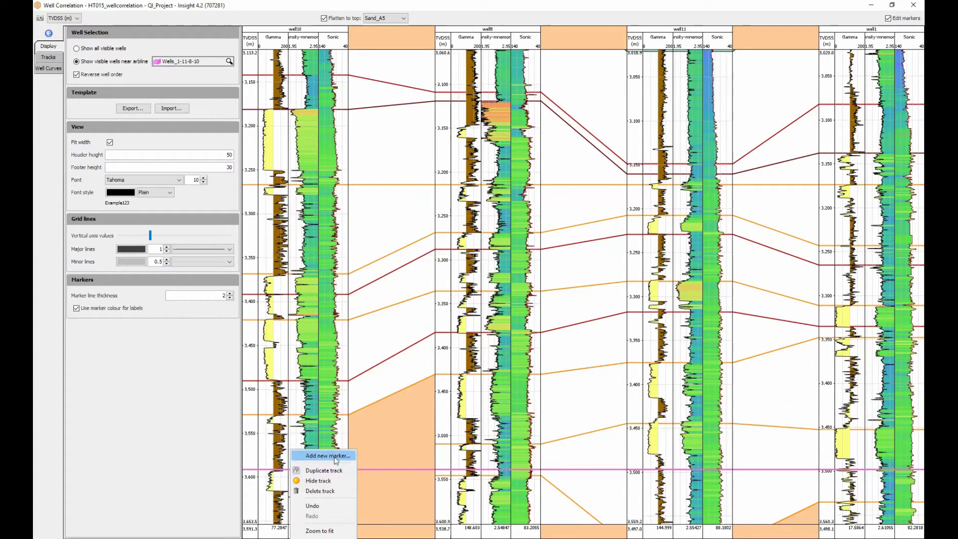
left_click(315, 422)
key("Return")
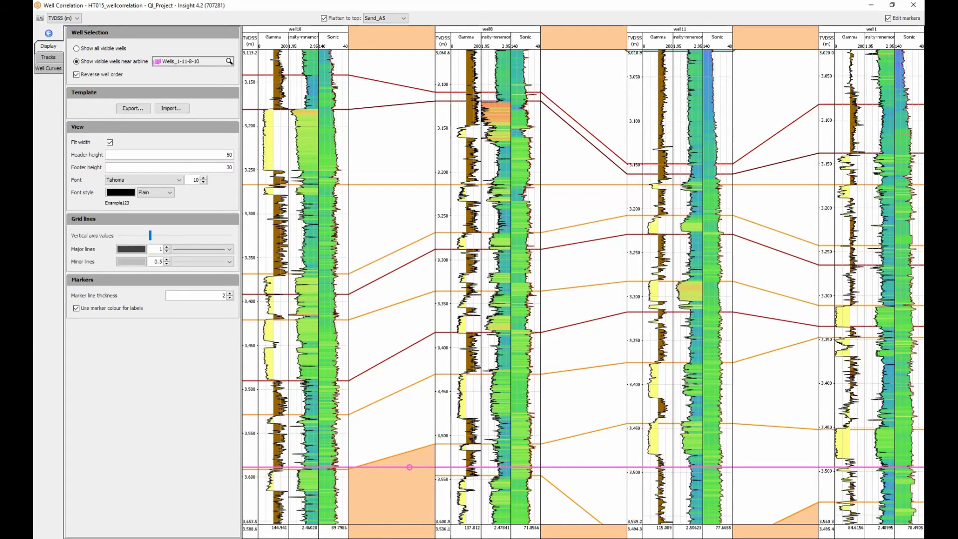
Add a Sand_F5 marker deeper in well10 and nudge it slightly shallower.
left_click_drag(409, 467, 418, 390)
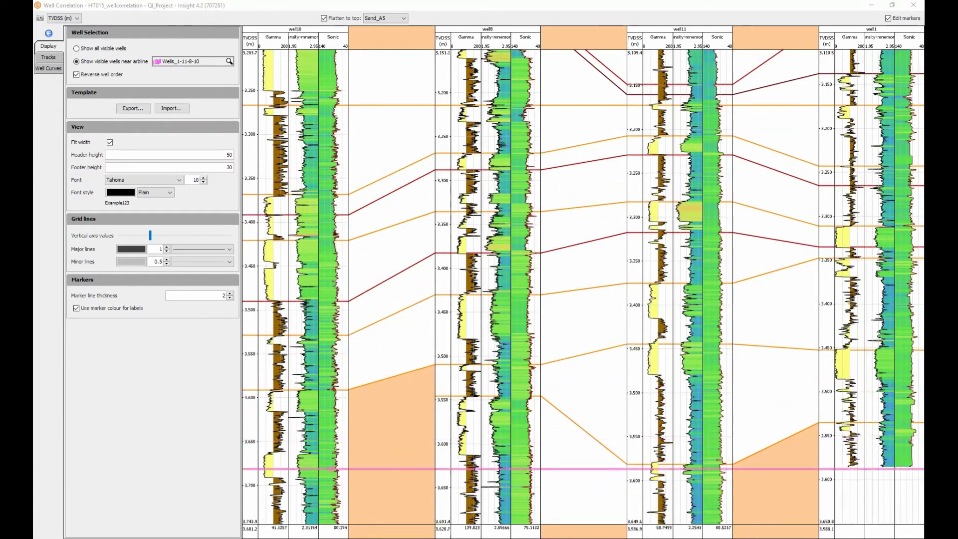
right_click(320, 477)
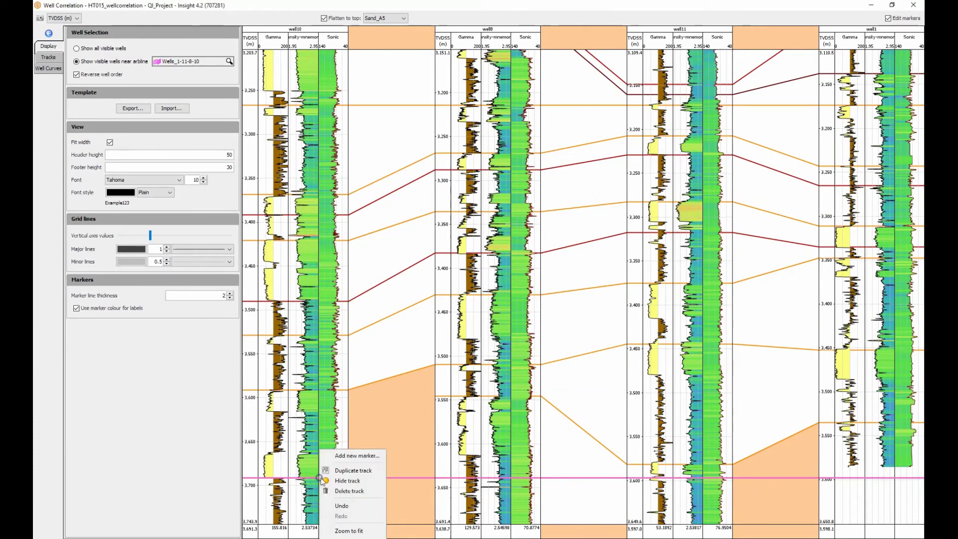
left_click(376, 455)
type("Sand_F5")
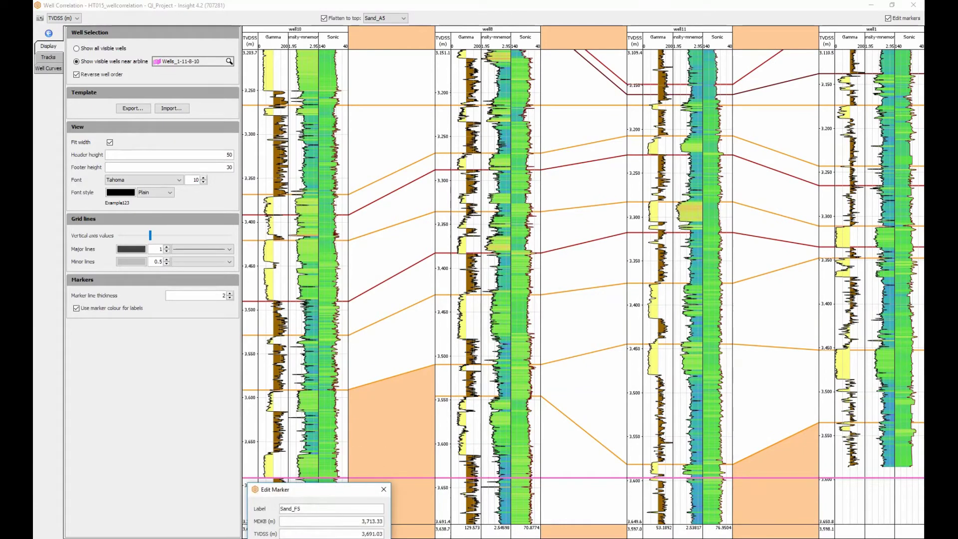
key("Return")
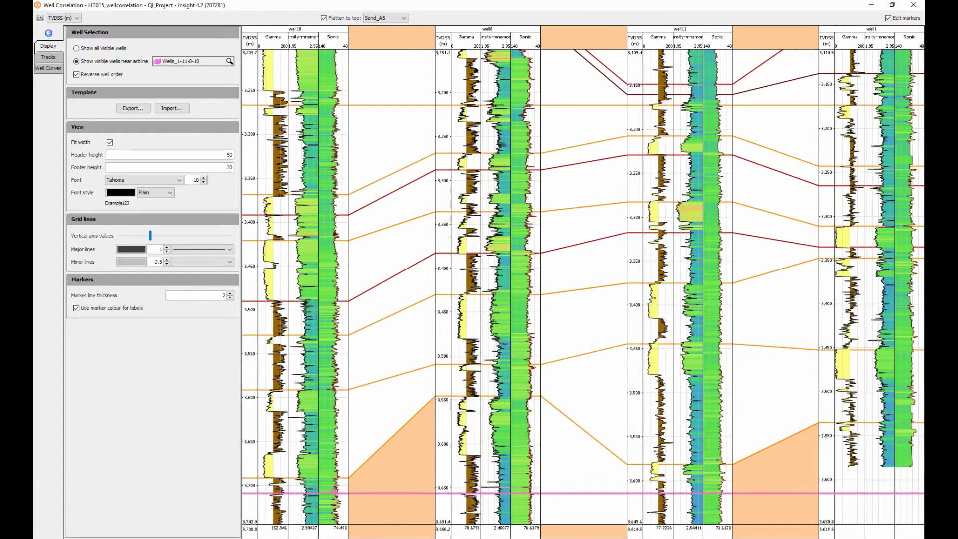
left_click_drag(343, 477, 345, 450)
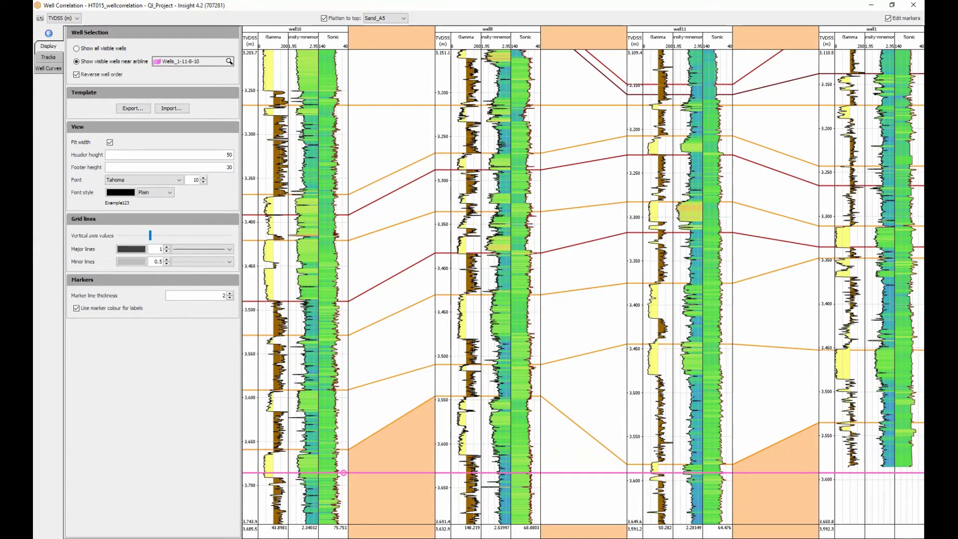
From the Control window, open the Well Markers Table and move it to the lower left.
key("alt+Tab")
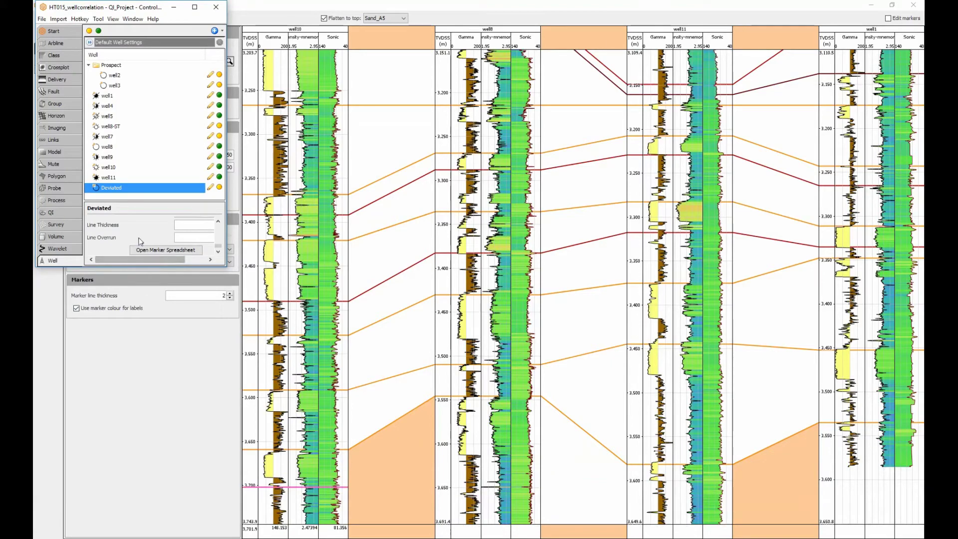
left_click(146, 251)
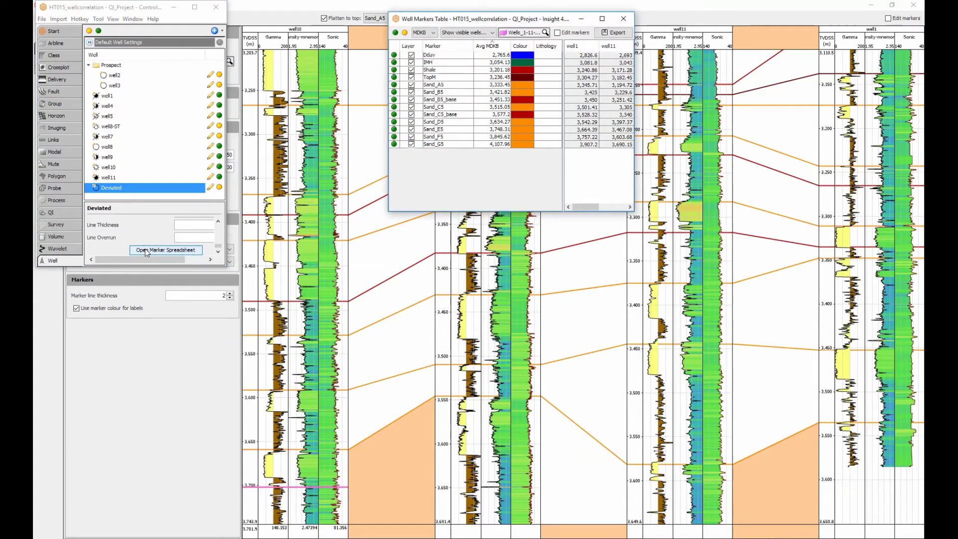
left_click_drag(449, 23, 96, 311)
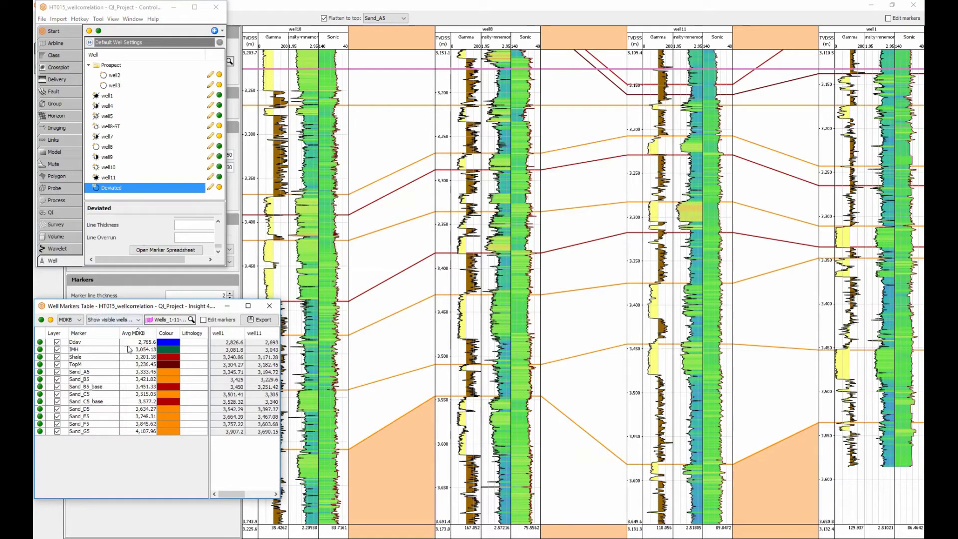
Give TopM a dark red dotted lithology fill and Sand_A5 a yellow dashed fill.
left_click(198, 366)
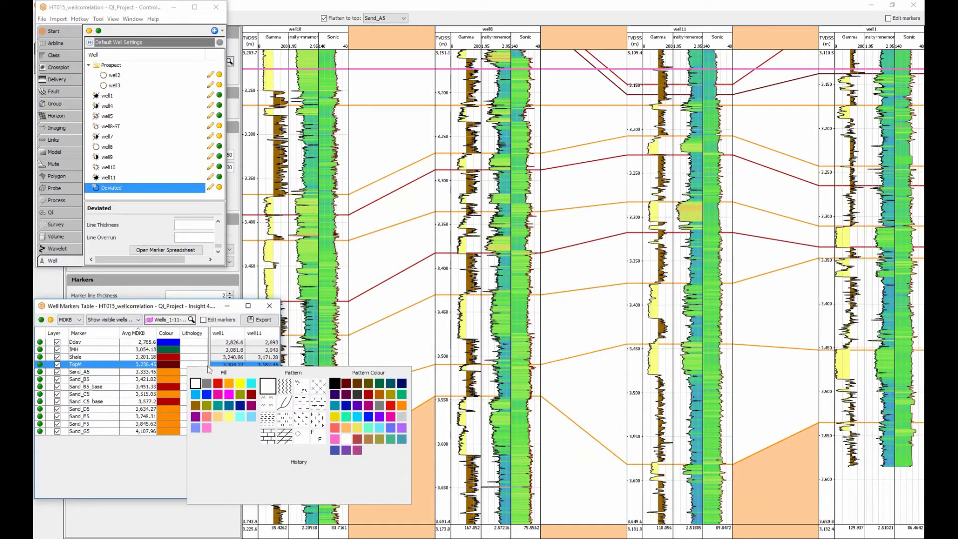
left_click(267, 418)
left_click(251, 394)
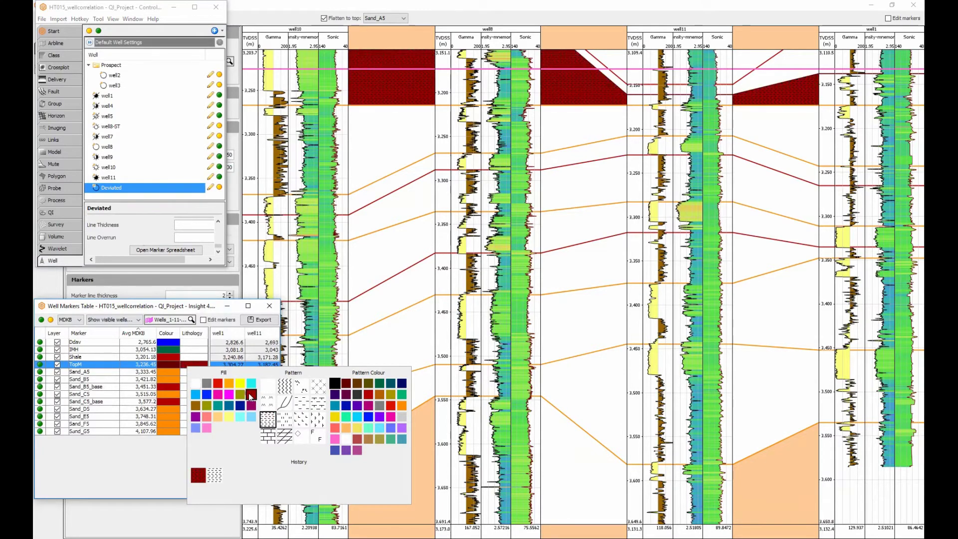
left_click(184, 373)
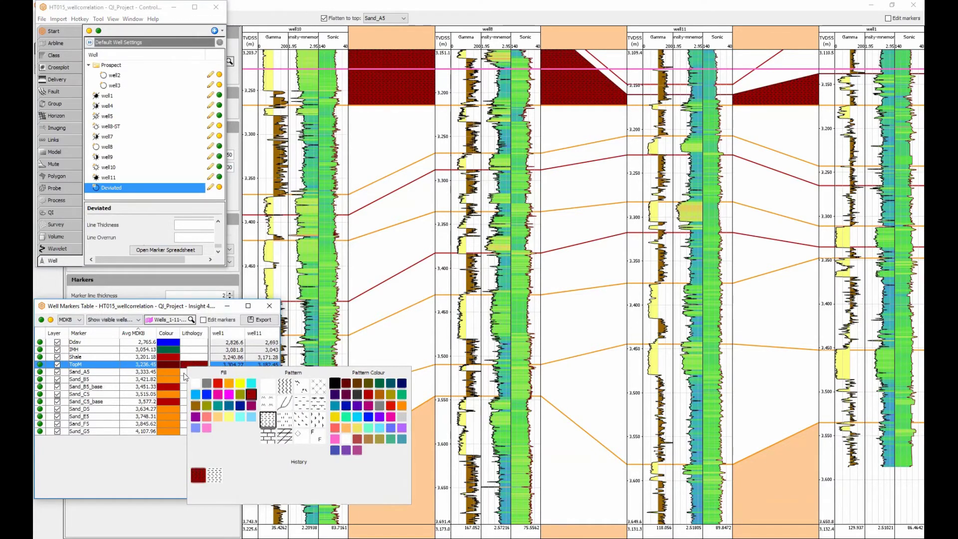
left_click(240, 390)
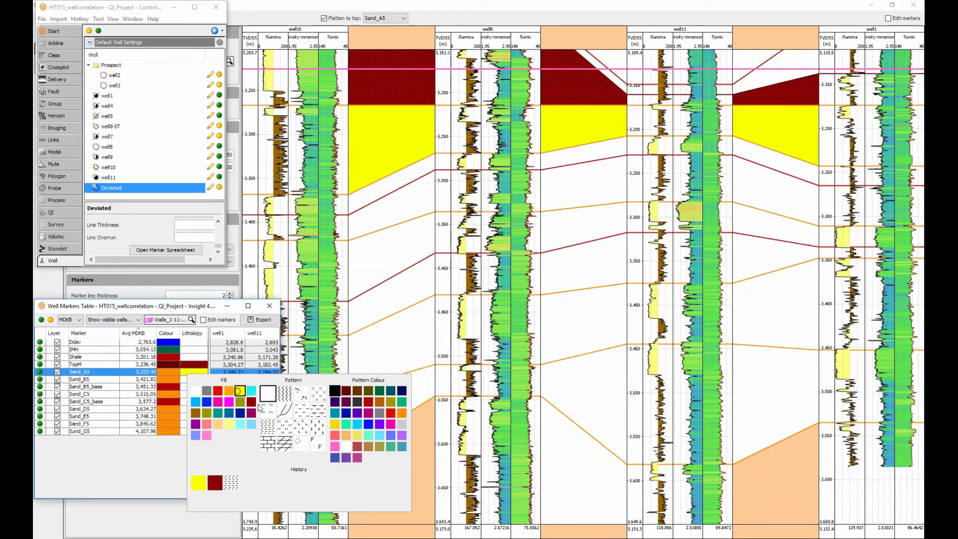
left_click(267, 426)
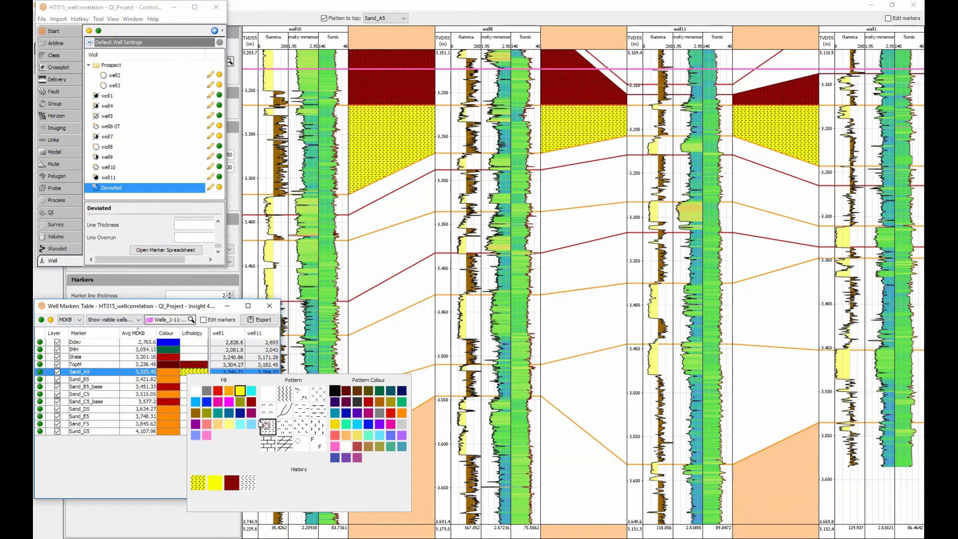
left_click(183, 381)
Fill Sand_B5 with orange and Sand_F5 with light orange in a dashed pattern.
left_click(229, 398)
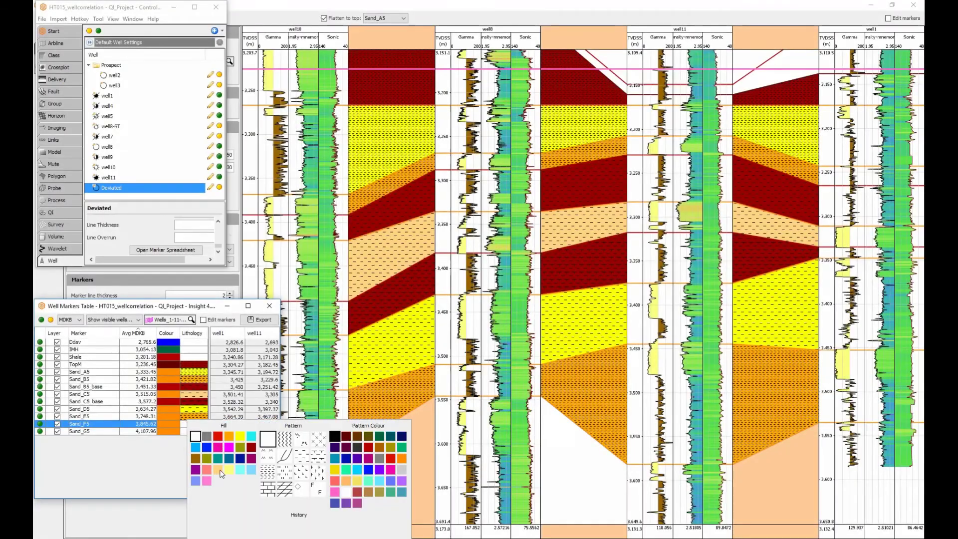
left_click(218, 469)
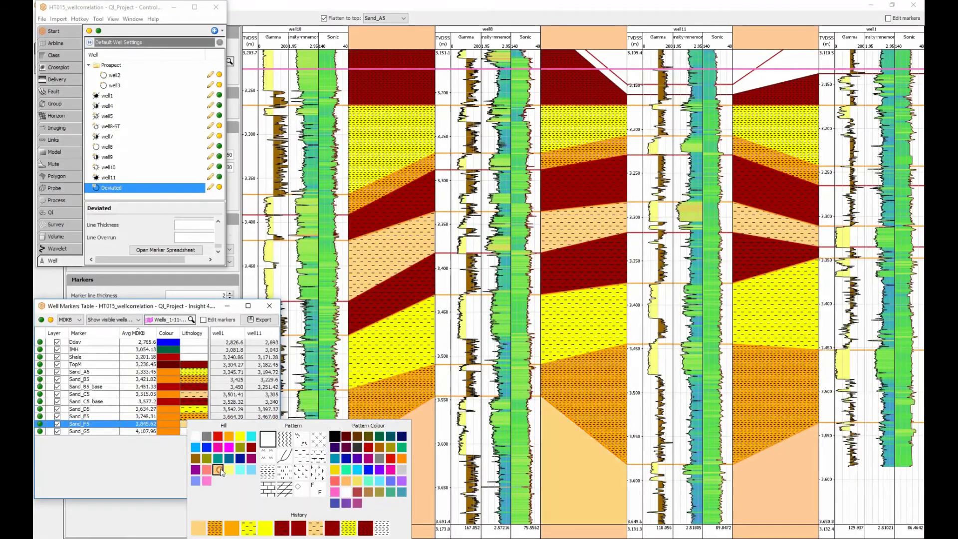
left_click(303, 456)
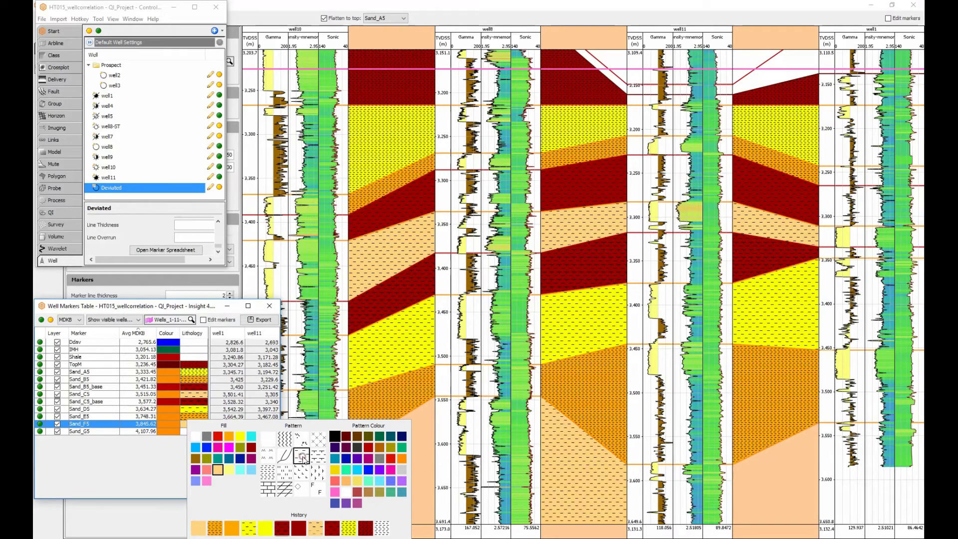
left_click(182, 436)
Give Sand_G5 a pale yellow dashed brick fill, then close the markers table.
left_click(187, 431)
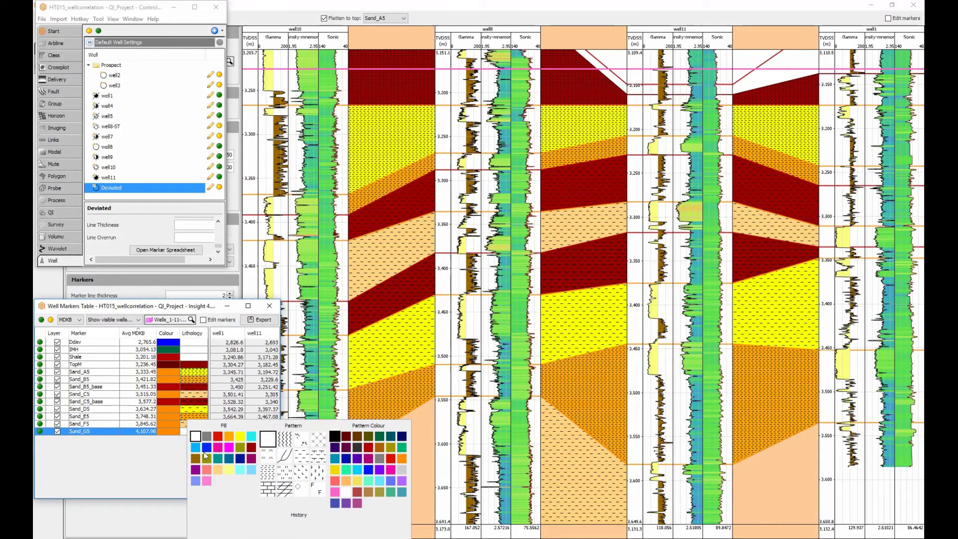
left_click(229, 469)
left_click(268, 472)
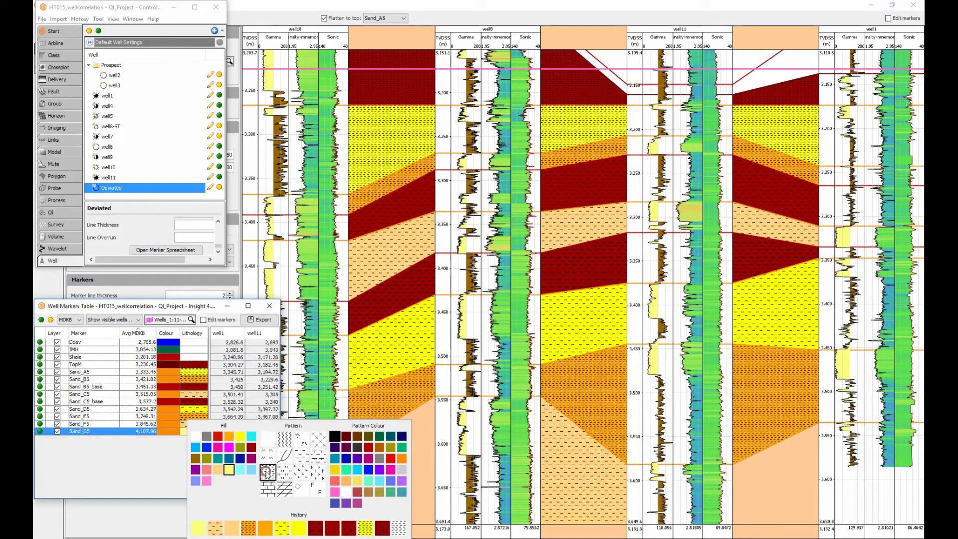
left_click(137, 453)
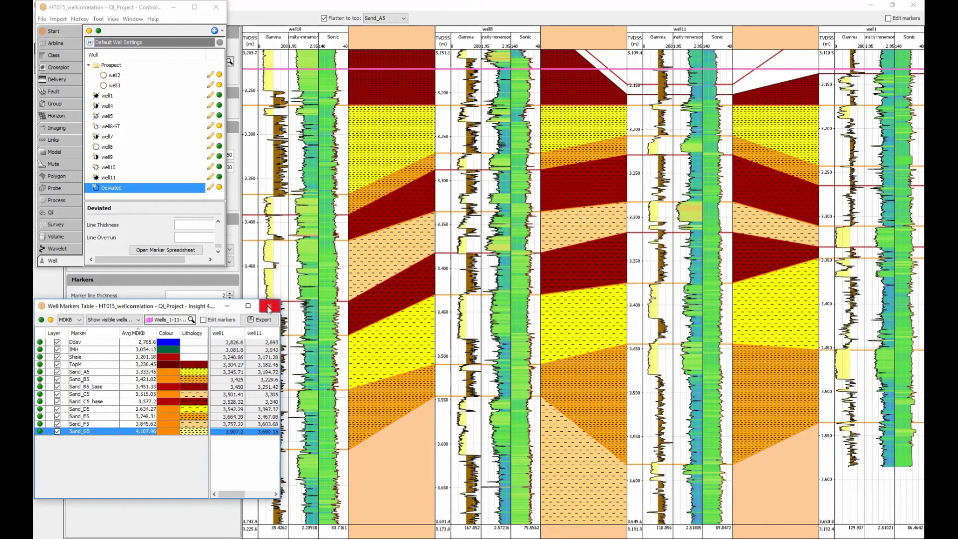
left_click(270, 305)
Bring the Well Correlation window forward and hide its settings panel so the logs fill the window.
left_click(237, 9)
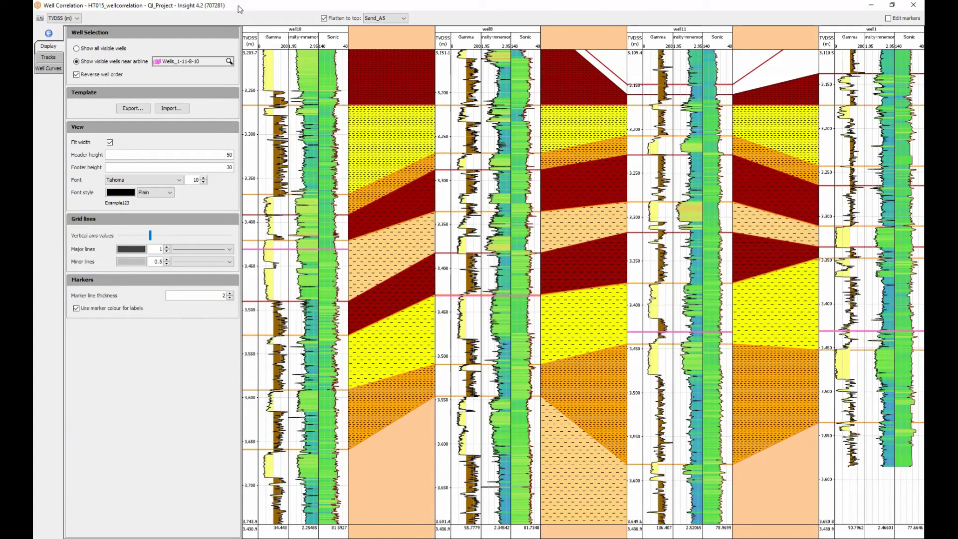
left_click(45, 45)
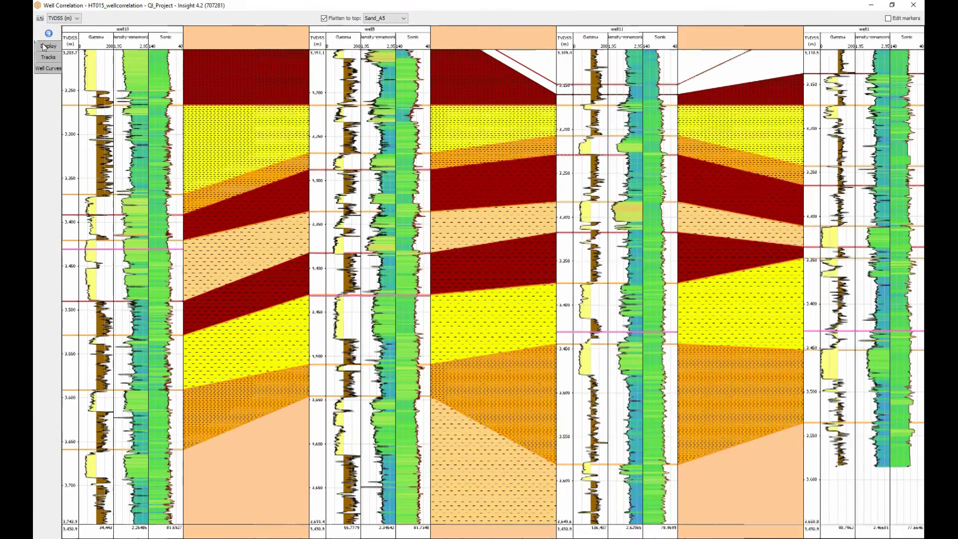